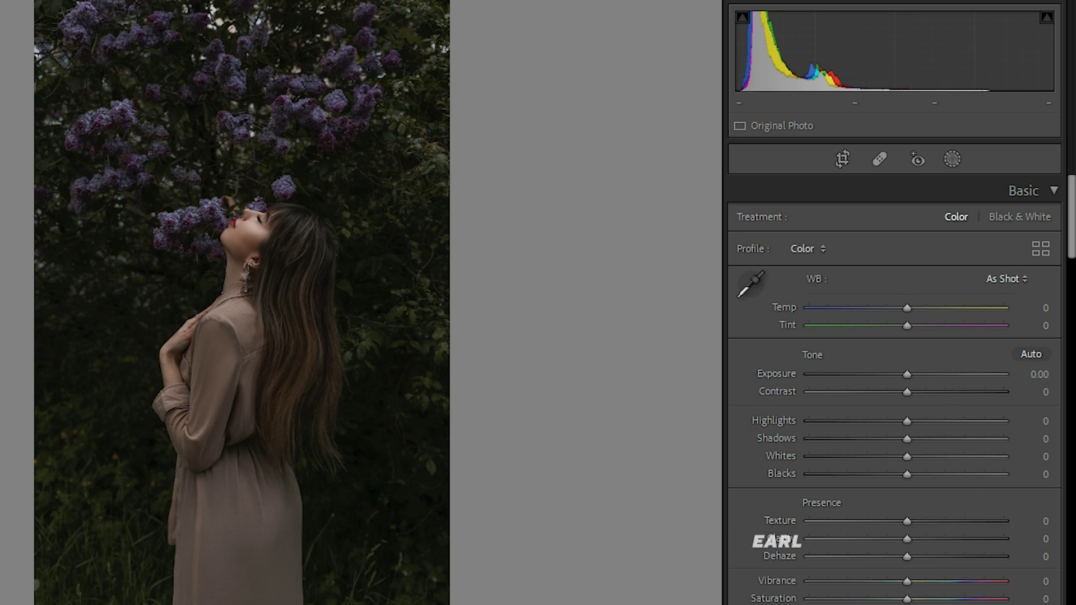
Set Exposure +0.39, add contrast and warmth, then Texture +11, Clarity −3, Dehaze +15, Vibrance +10, Saturation −10.
drag(906, 375, 910, 378)
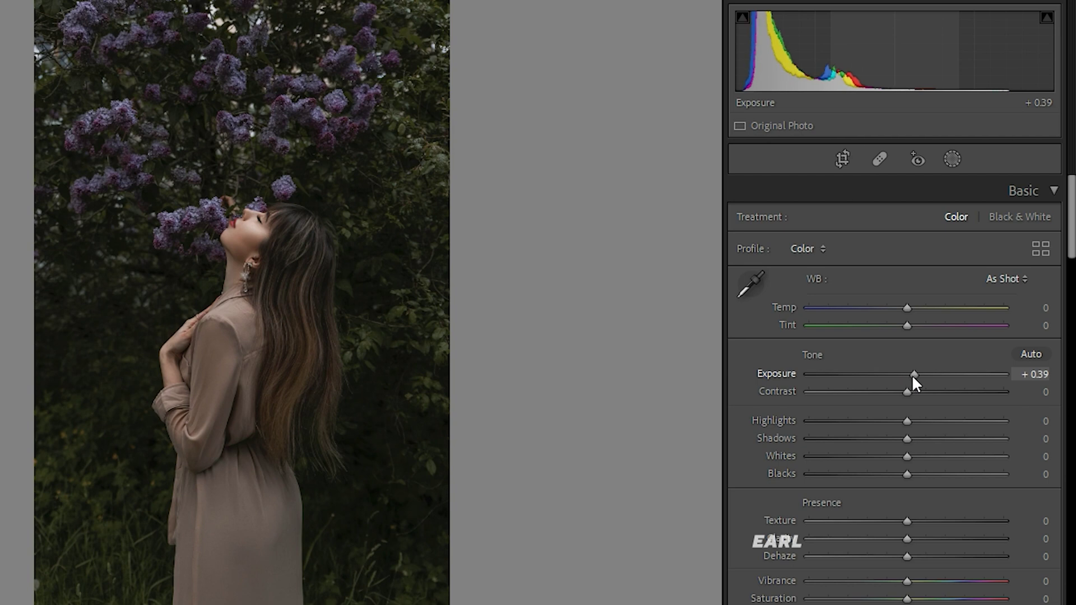
mouse_move(906, 392)
mouse_down()
mouse_move(921, 392)
mouse_move(890, 419)
mouse_move(893, 438)
mouse_move(923, 456)
mouse_move(896, 468)
mouse_up()
drag(908, 307, 912, 307)
scroll(798, 379, down, 5)
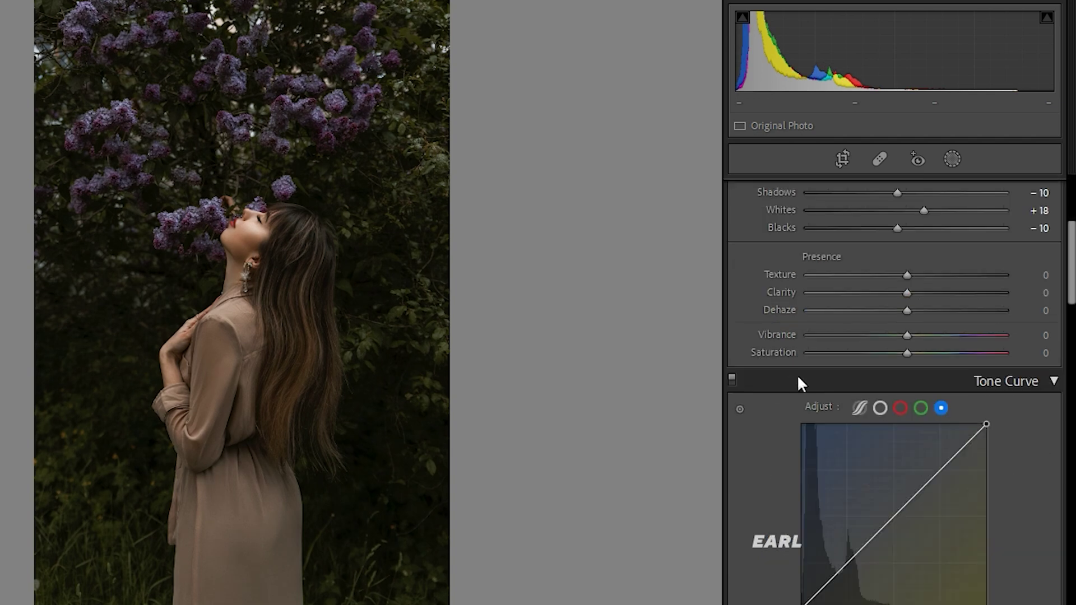
mouse_move(907, 275)
mouse_down()
mouse_move(917, 275)
mouse_move(916, 291)
mouse_move(902, 287)
mouse_move(921, 310)
mouse_move(913, 335)
mouse_move(926, 334)
mouse_move(895, 353)
mouse_up()
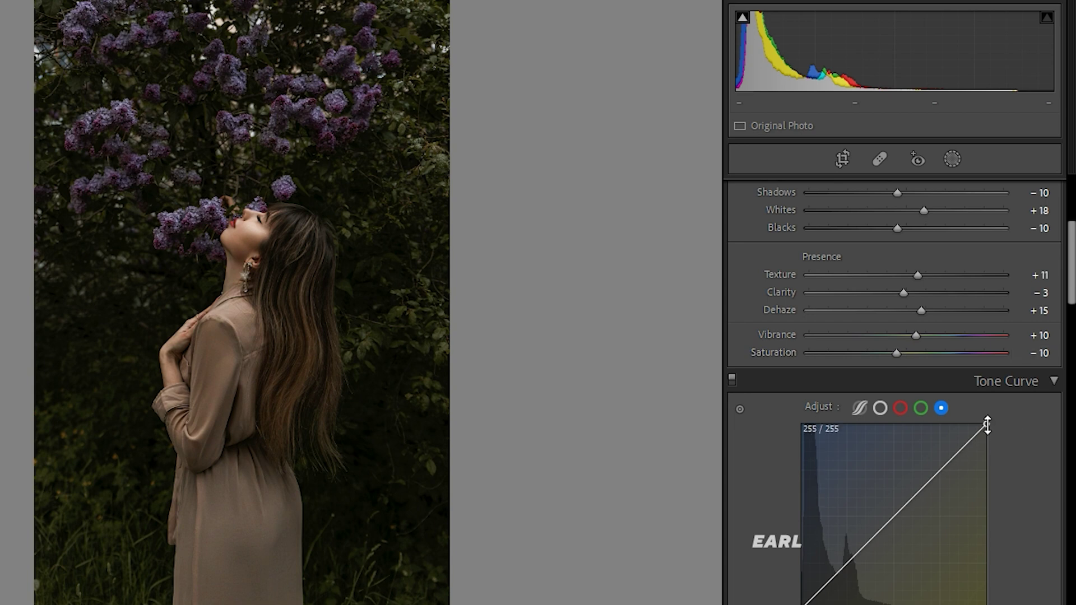
click(943, 471)
Leave the blue curve straight and give the red curve a midpoint with a slightly lowered top.
click(851, 562)
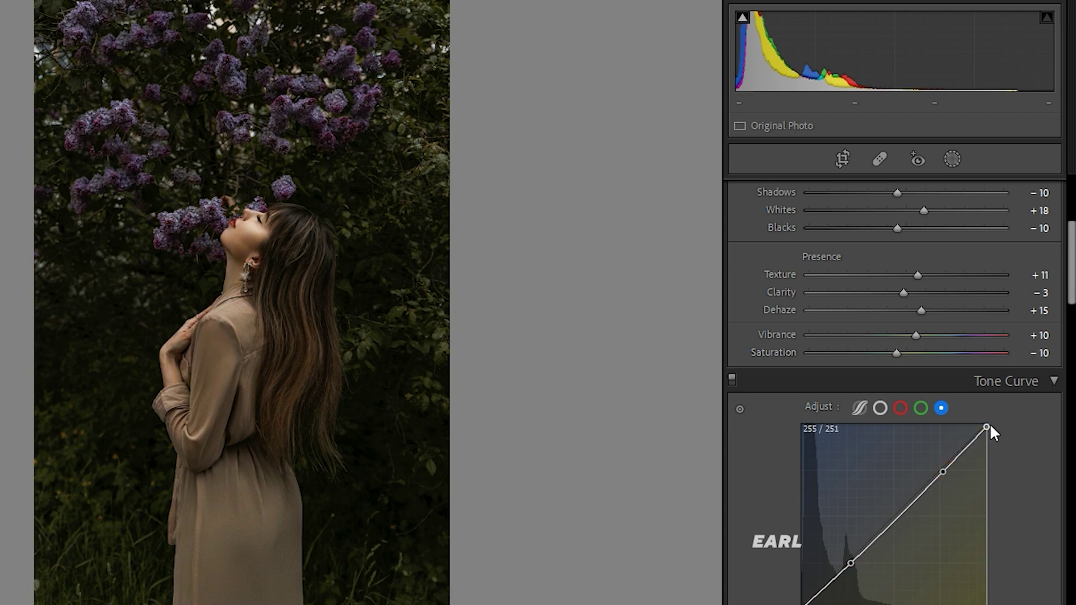
mouse_move(985, 424)
mouse_down()
mouse_move(1002, 420)
mouse_move(970, 424)
mouse_up()
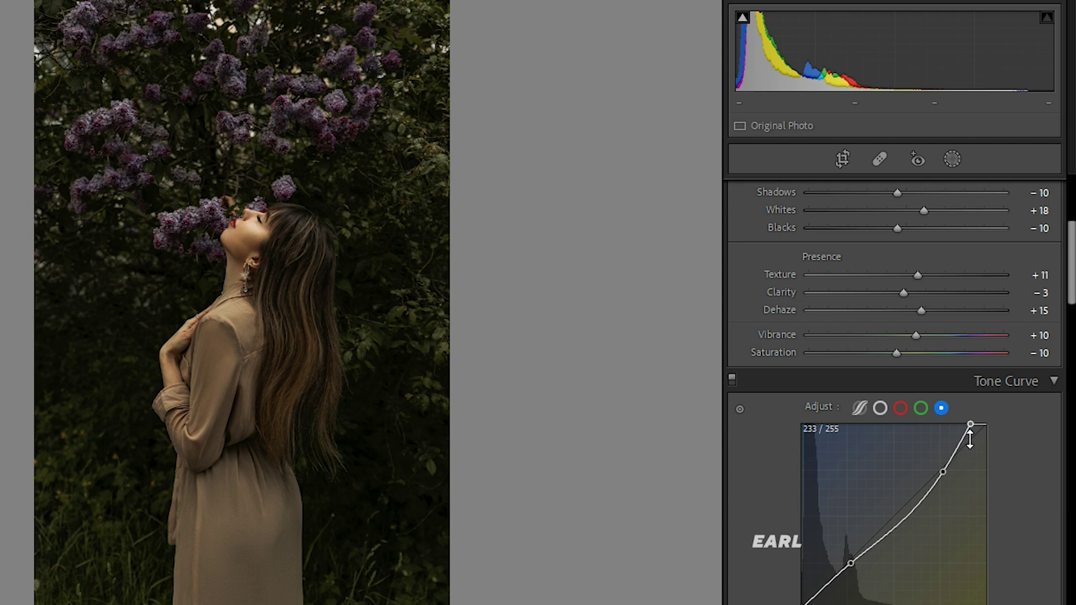
click(921, 409)
click(900, 409)
click(941, 469)
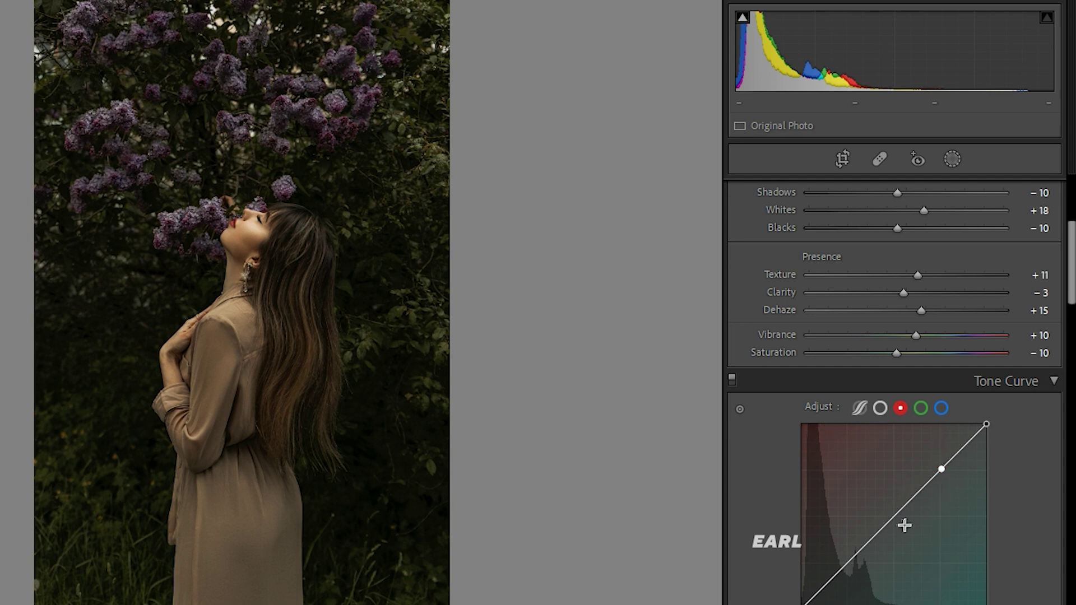
drag(986, 424, 1000, 425)
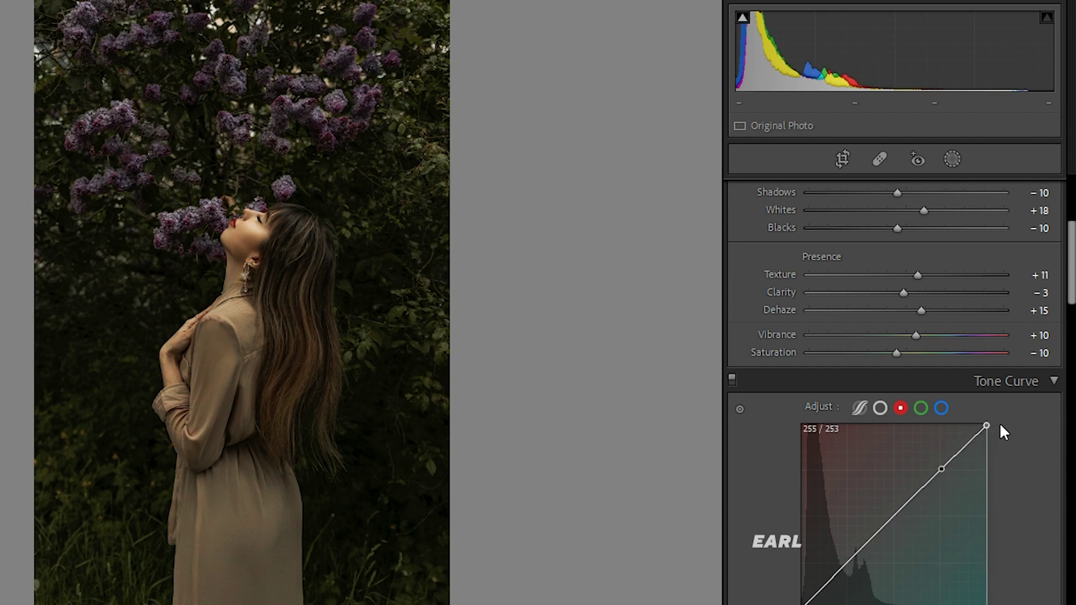
Add points to the RGB point curve, with a shadow point at 28/22.
click(881, 408)
click(934, 476)
click(886, 524)
drag(847, 560, 850, 566)
Shape the RGB curve into a gentle S: lifted blacks, lower point ~67/59, midpoint 126/132.
scroll(999, 489, down, 3)
drag(804, 476, 820, 472)
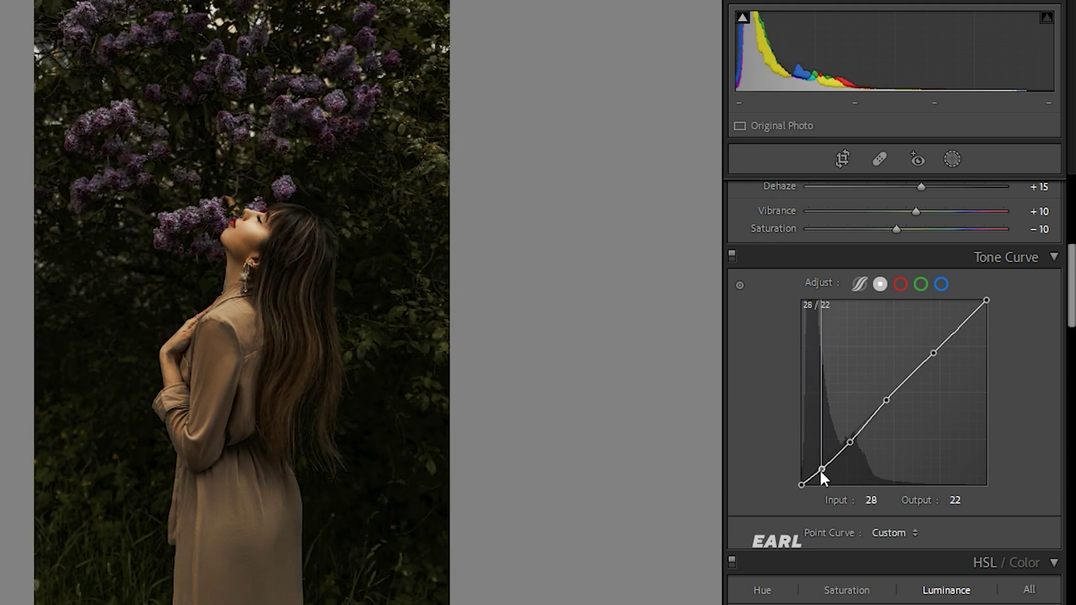
drag(802, 484, 810, 471)
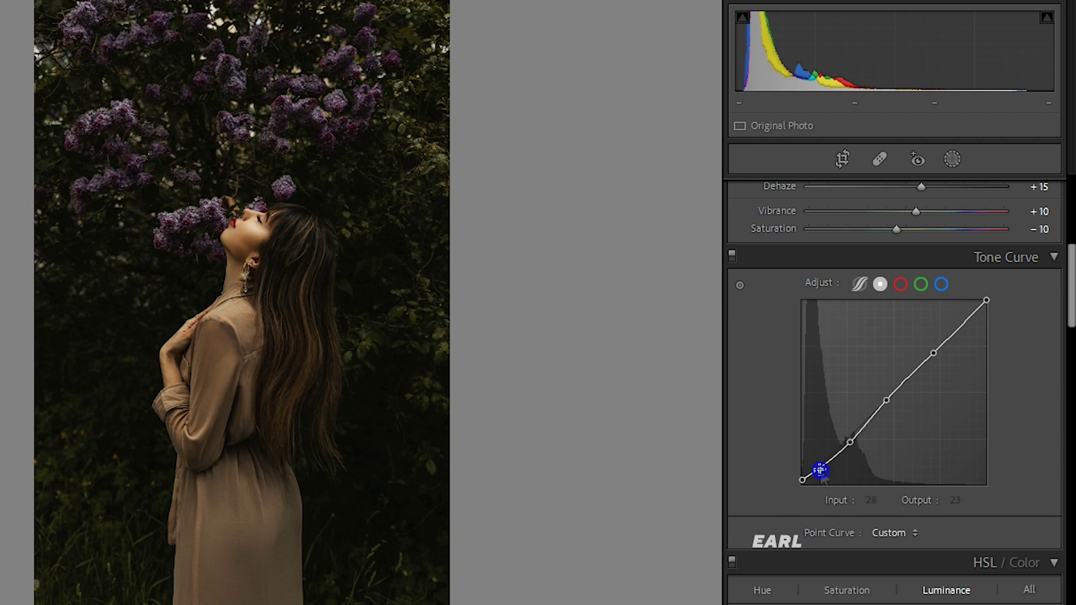
double_click(811, 471)
drag(851, 442, 851, 437)
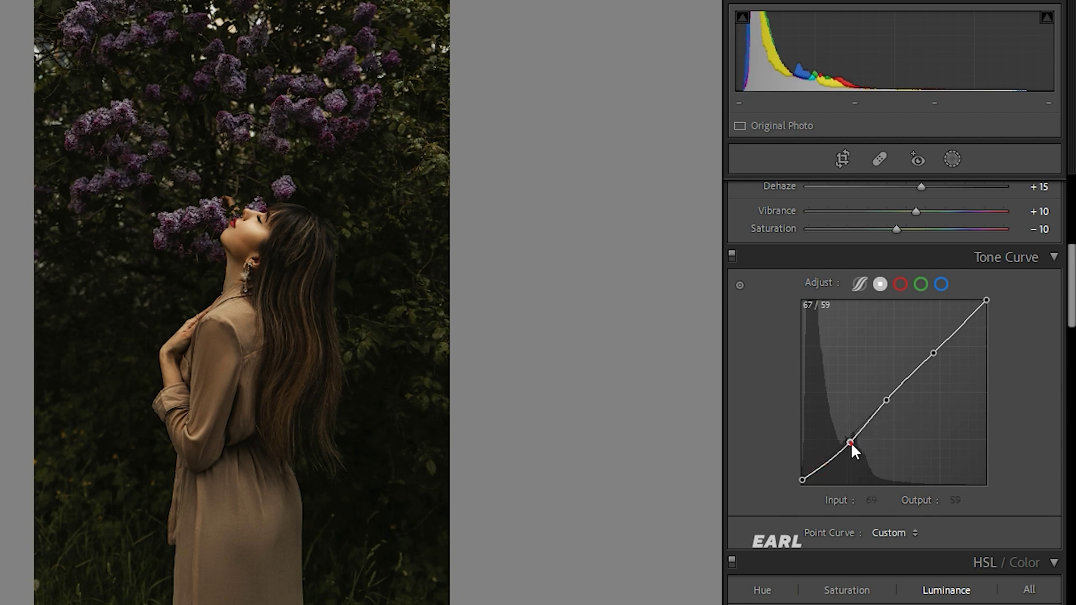
drag(986, 301, 987, 300)
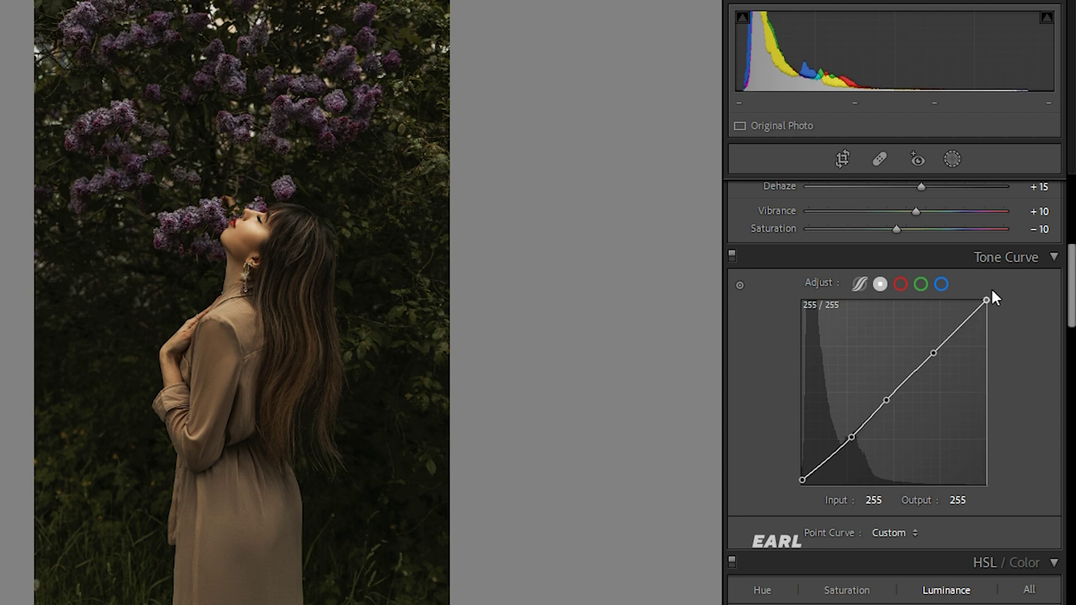
drag(886, 400, 893, 390)
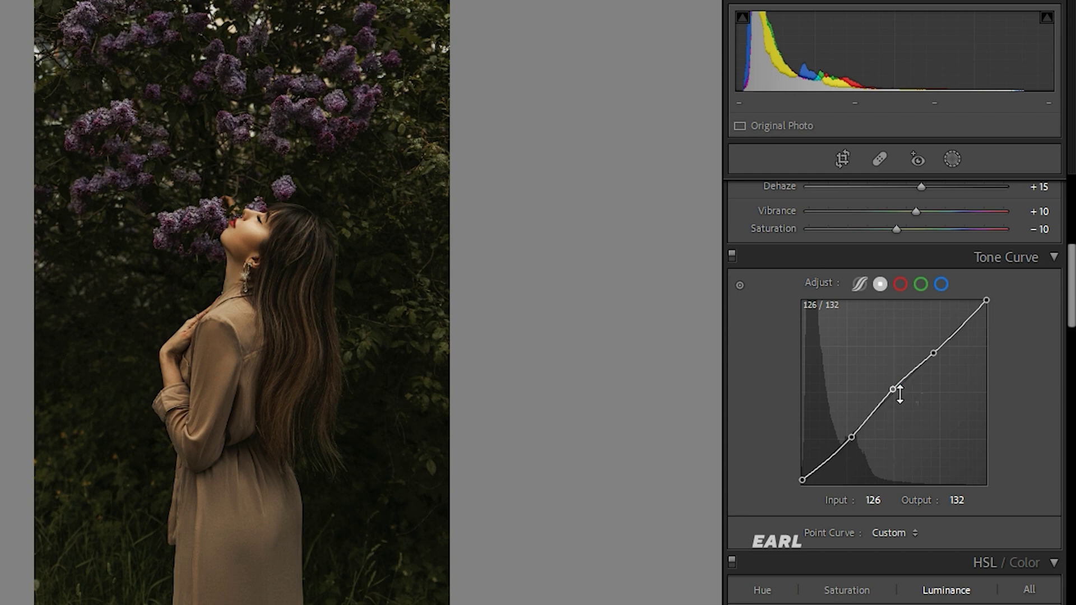
scroll(1018, 380, down, 3)
scroll(949, 433, down, 3)
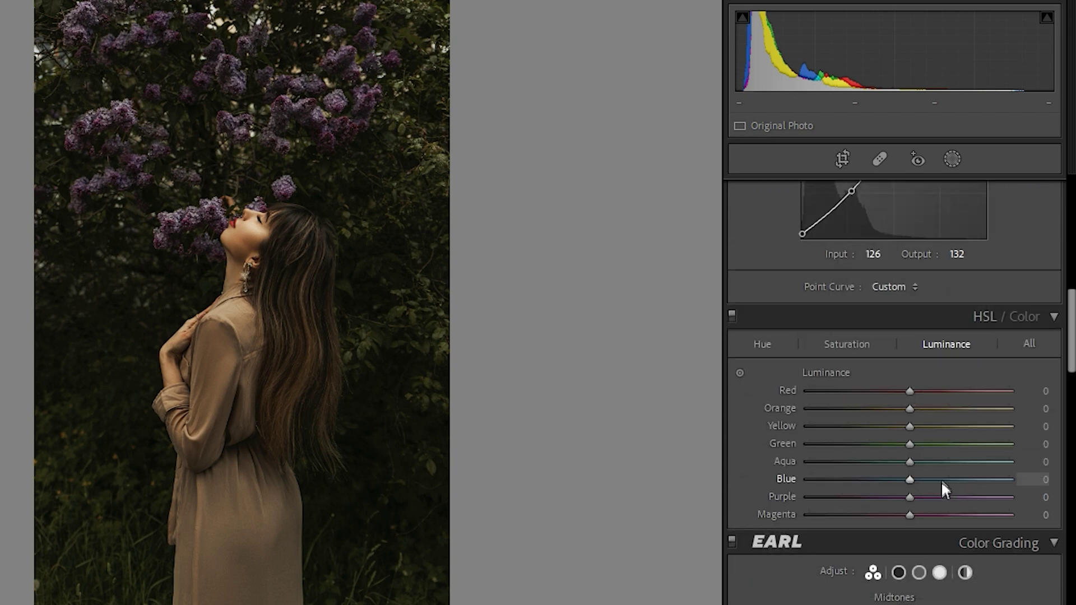
Set HSL luminance Red −7, Orange +12; saturation Red −19, Orange −15, Yellow/Green +4, Blue +6.
mouse_move(916, 391)
mouse_down()
mouse_move(944, 394)
mouse_move(902, 391)
mouse_move(934, 409)
mouse_move(921, 408)
mouse_up()
click(867, 345)
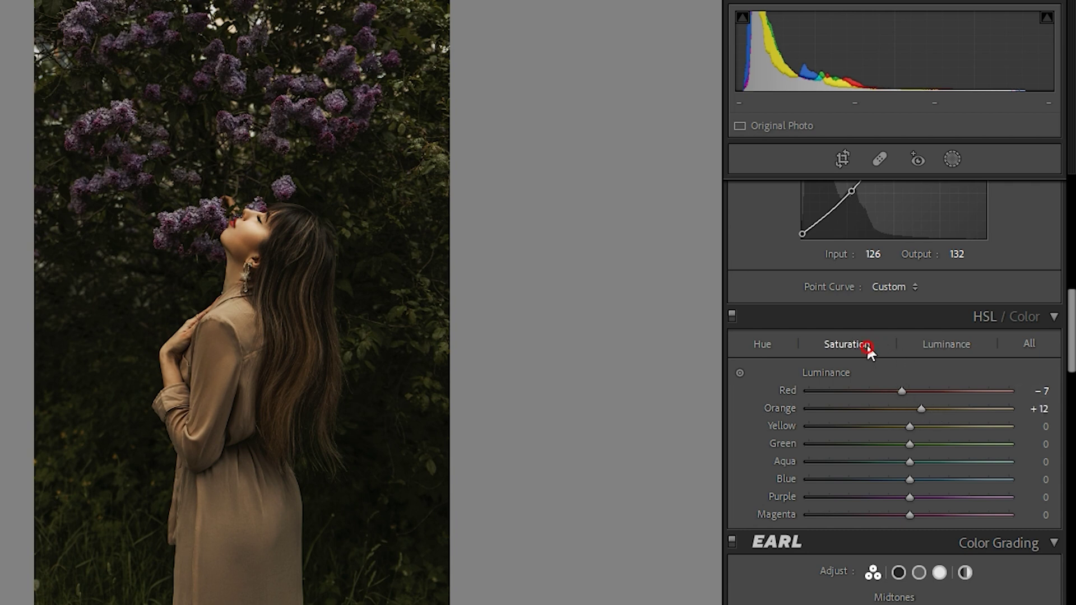
mouse_move(910, 409)
mouse_down()
mouse_move(891, 405)
mouse_move(890, 390)
mouse_up()
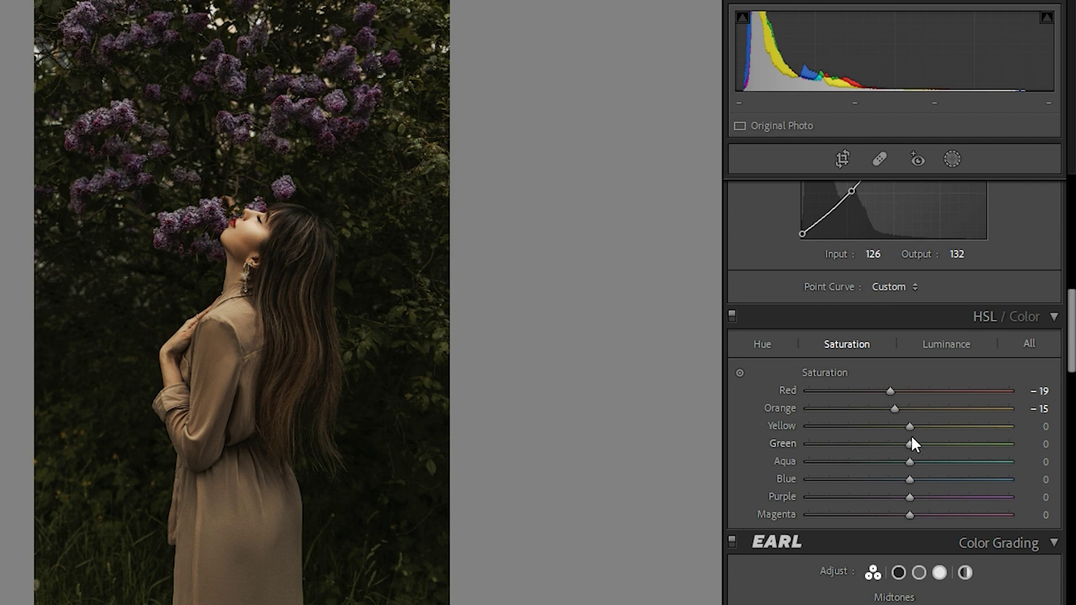
mouse_move(910, 426)
mouse_down()
mouse_move(926, 426)
mouse_move(914, 425)
mouse_move(911, 443)
mouse_move(936, 477)
mouse_move(911, 478)
mouse_up()
scroll(996, 408, down, 5)
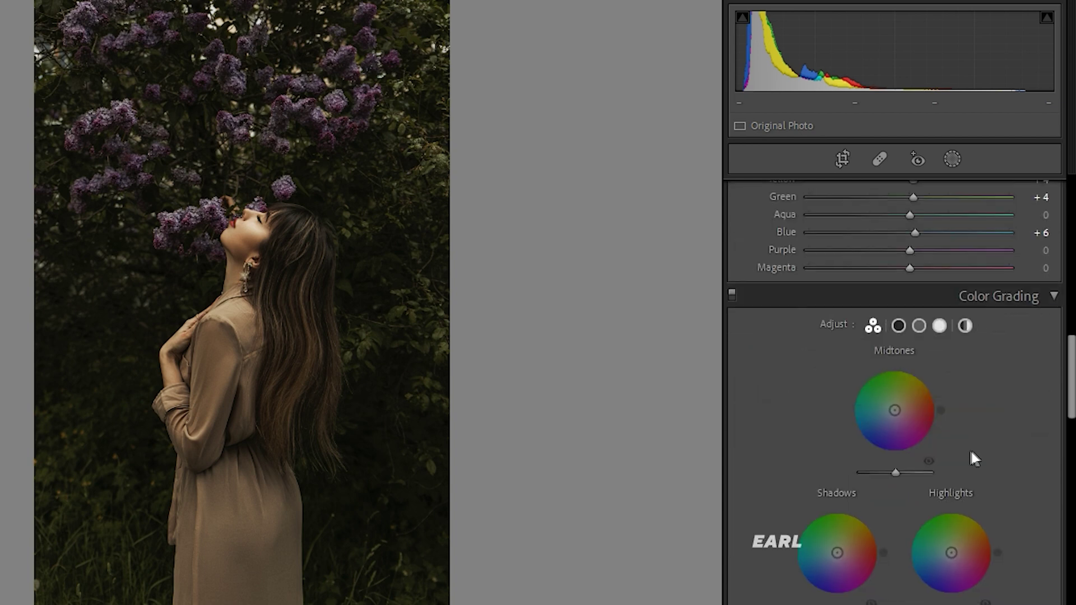
Tint highlights teal, shadows red (H 352, S 8), midtones subtly, with Blending at 59.
scroll(971, 449, down, 2)
drag(952, 429, 944, 426)
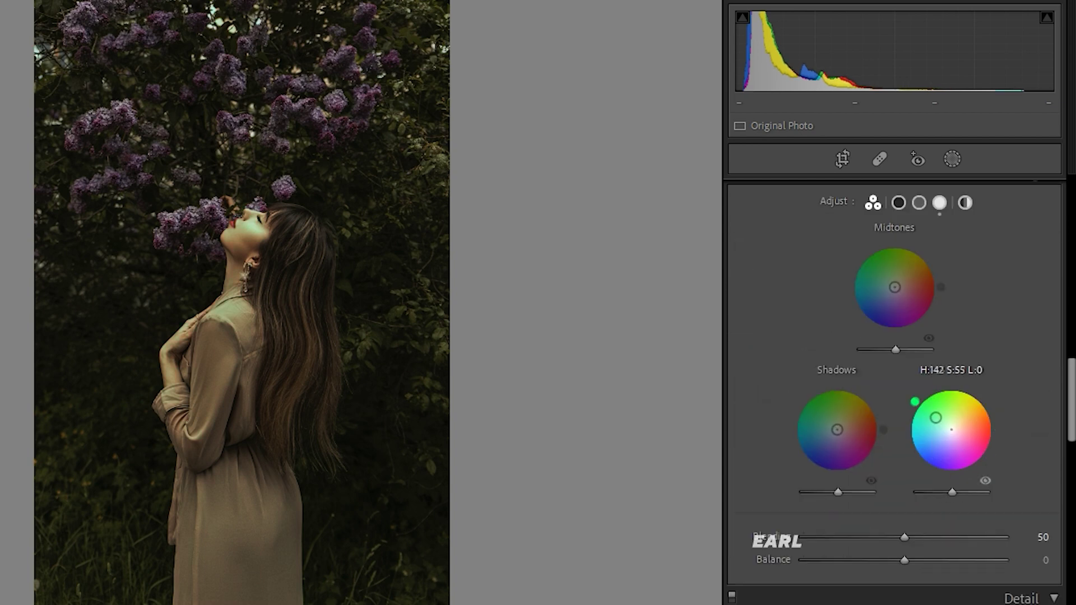
mouse_move(837, 430)
mouse_down()
mouse_move(843, 439)
mouse_move(840, 430)
mouse_up()
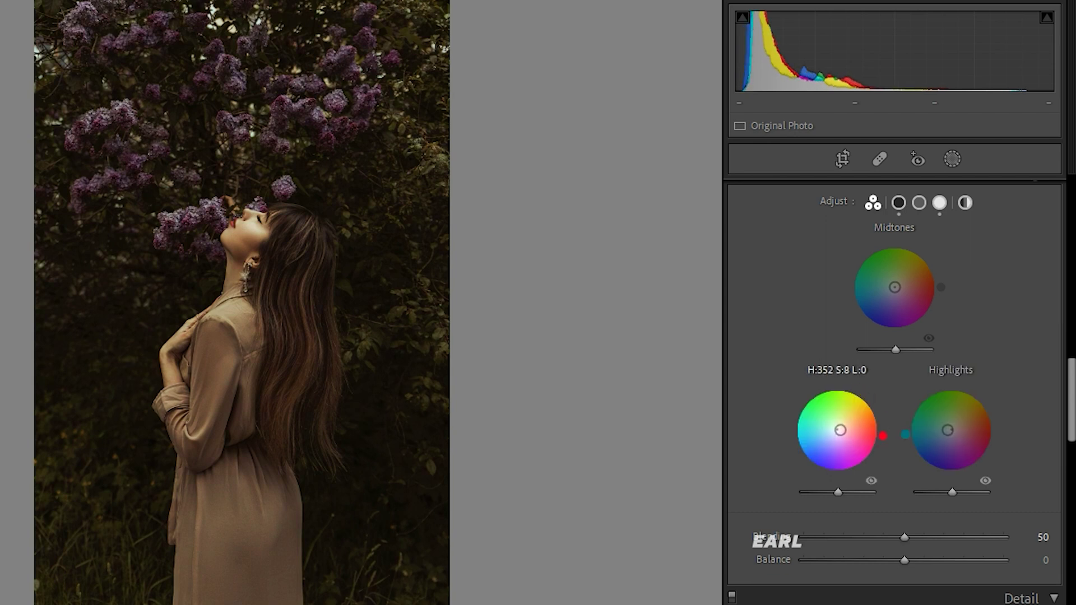
mouse_move(889, 296)
mouse_down()
mouse_move(899, 283)
mouse_move(891, 289)
mouse_up()
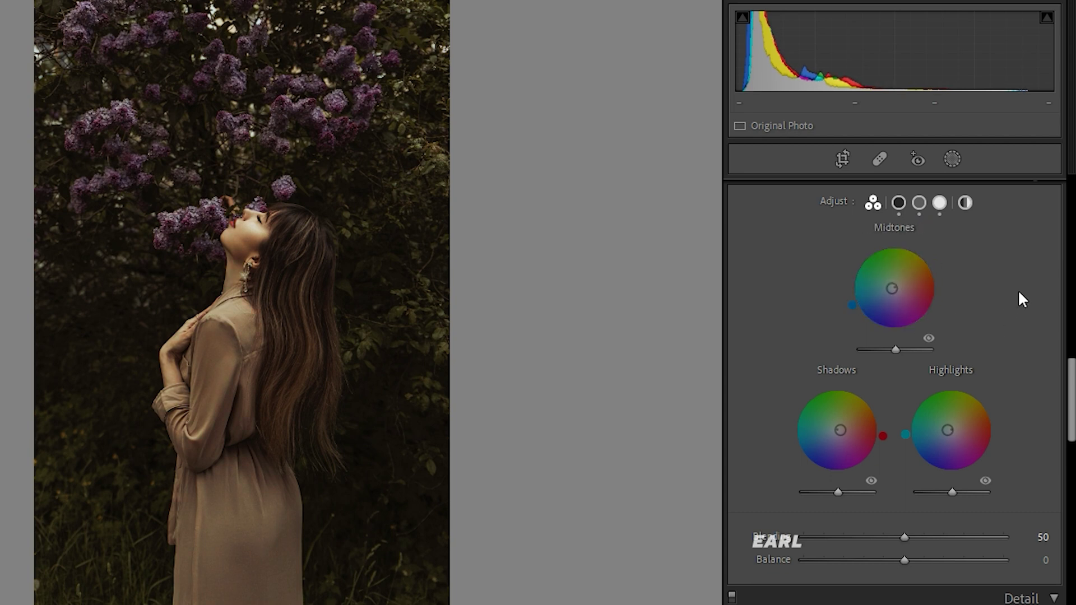
scroll(1031, 305, down, 4)
mouse_move(904, 291)
mouse_down()
mouse_move(984, 288)
mouse_move(924, 291)
mouse_up()
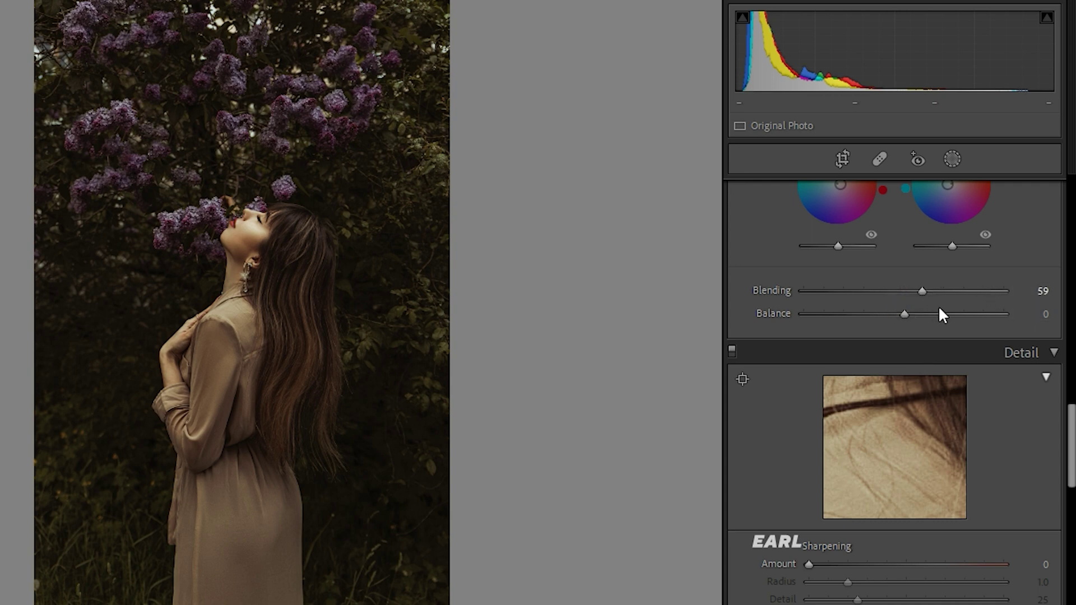
Shift the grading balance toward highlights, then set Sharpening 16 and luminance noise reduction 17.
mouse_move(912, 317)
mouse_down()
mouse_move(926, 313)
mouse_move(870, 308)
mouse_move(913, 309)
mouse_up()
scroll(942, 437, down, 3)
drag(821, 442, 830, 441)
click(841, 542)
Add a −14 vignette with highlights 19, grain 20 at roughness 24, and red primary hue +3.
scroll(863, 507, down, 5)
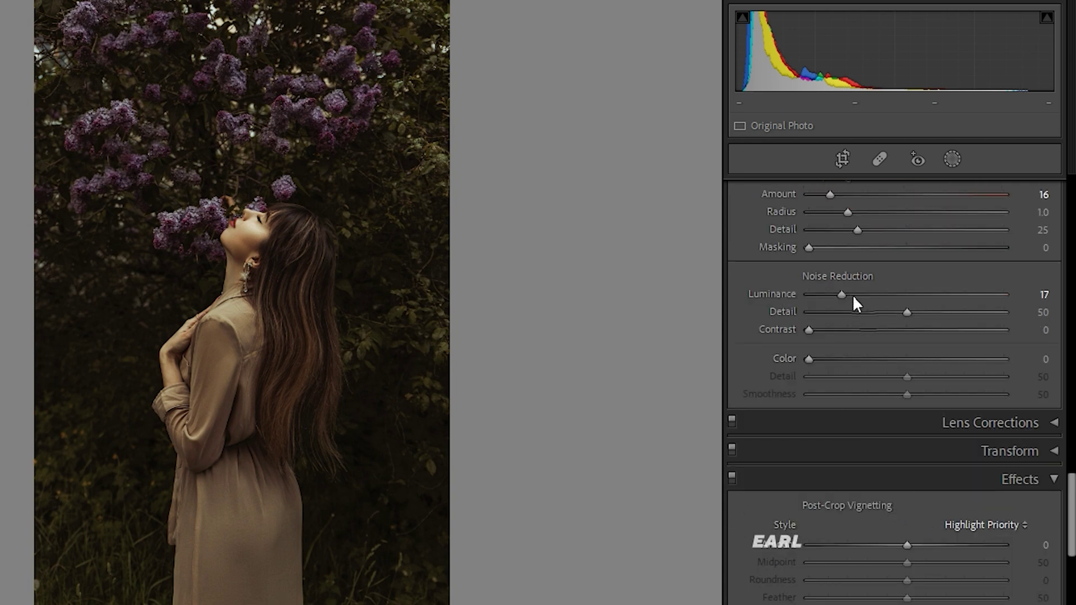
scroll(852, 301, down, 2)
scroll(896, 336, down, 3)
drag(896, 297, 893, 298)
drag(856, 369, 849, 370)
click(846, 416)
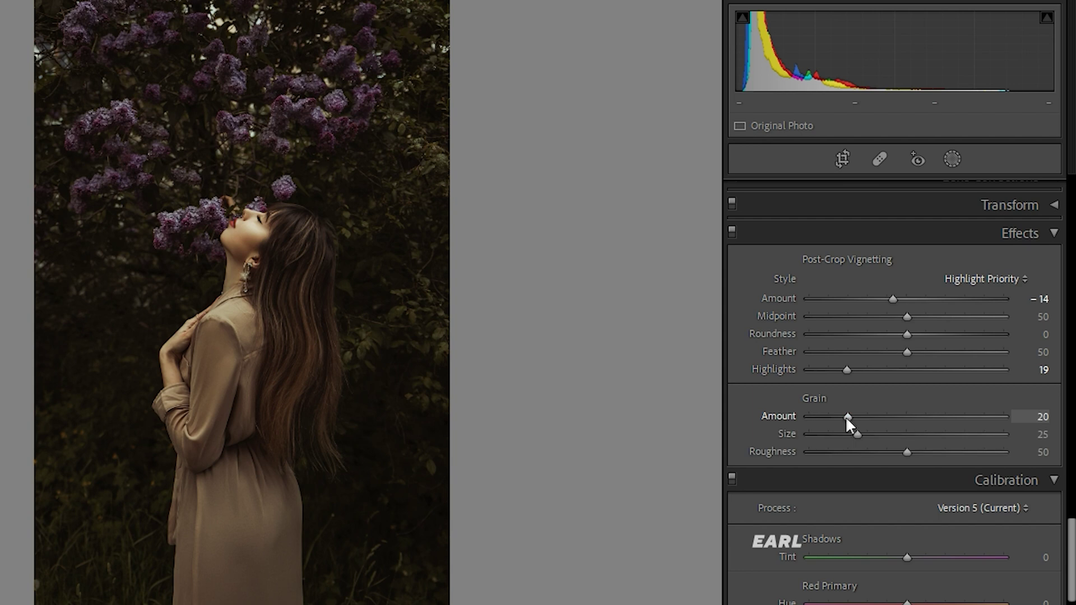
click(855, 451)
scroll(885, 521, down, 3)
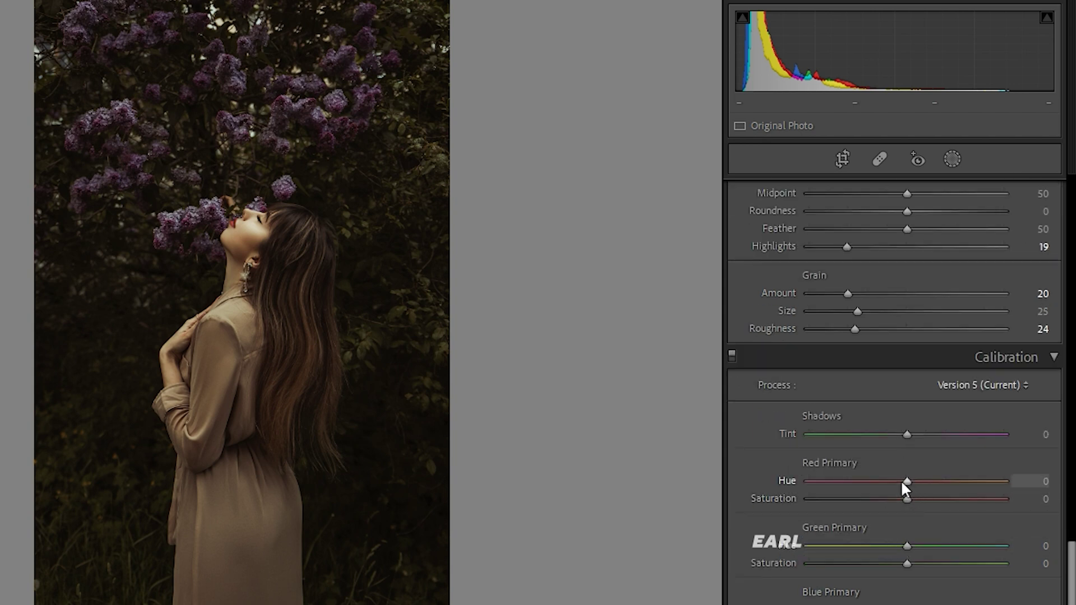
click(910, 480)
Calibrate red primary saturation +8, blue primary hue −4, and green primary saturation −6.
drag(904, 498, 914, 498)
scroll(926, 555, down, 1)
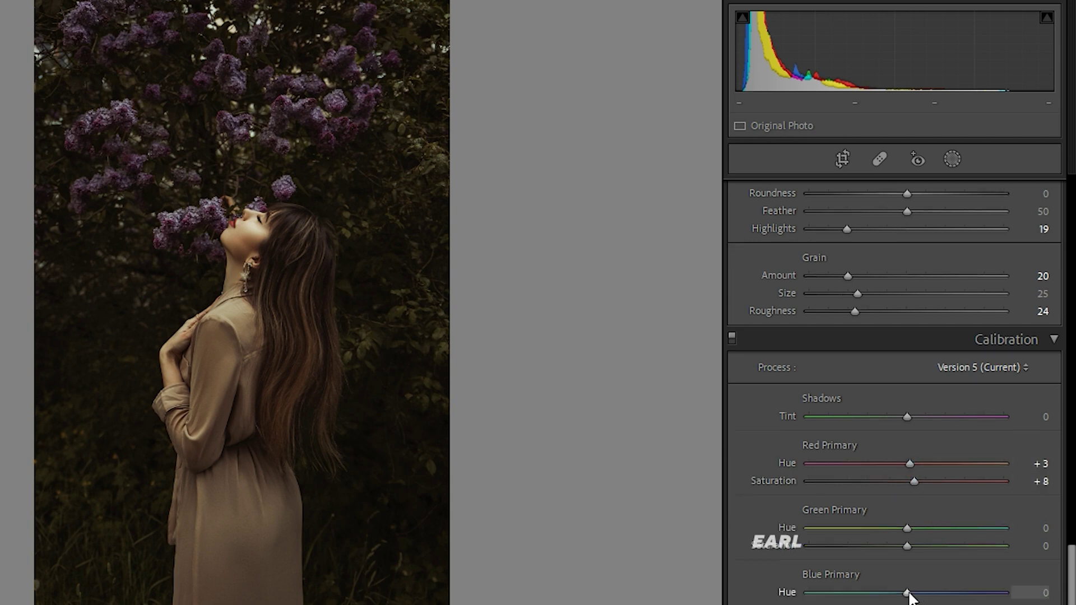
drag(908, 593, 904, 588)
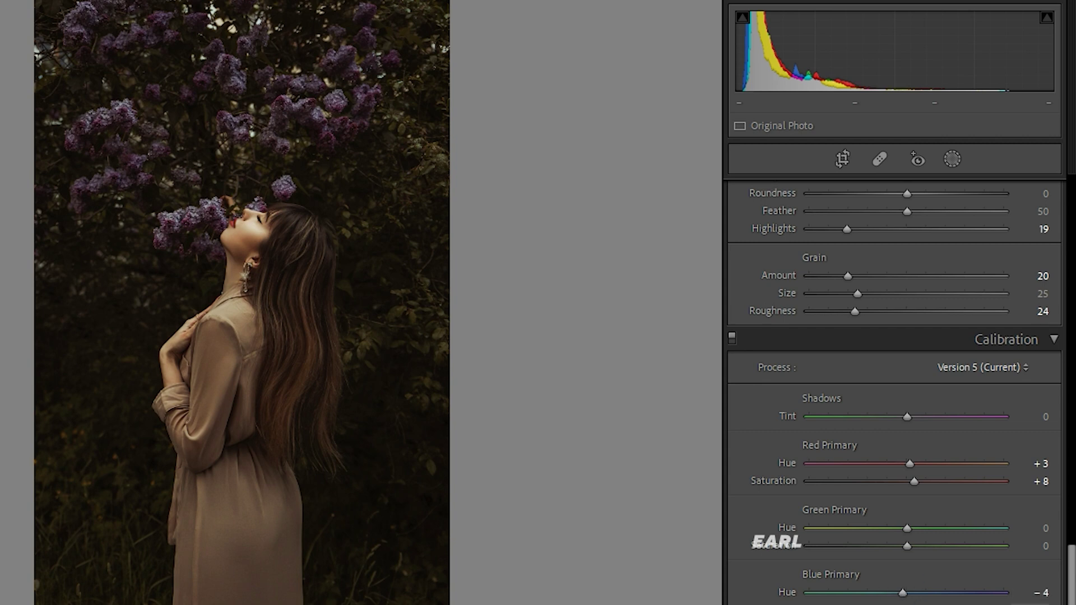
drag(907, 545, 904, 546)
scroll(791, 392, up, 10)
scroll(768, 392, up, 5)
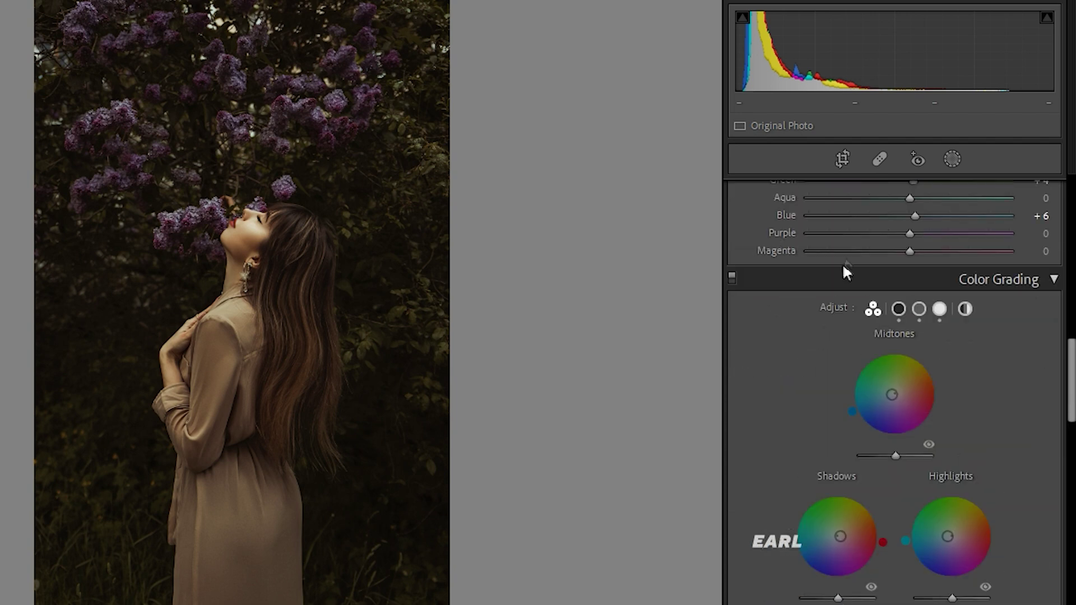
Create a radial gradient mask and place its ellipse over the woman's face.
click(951, 160)
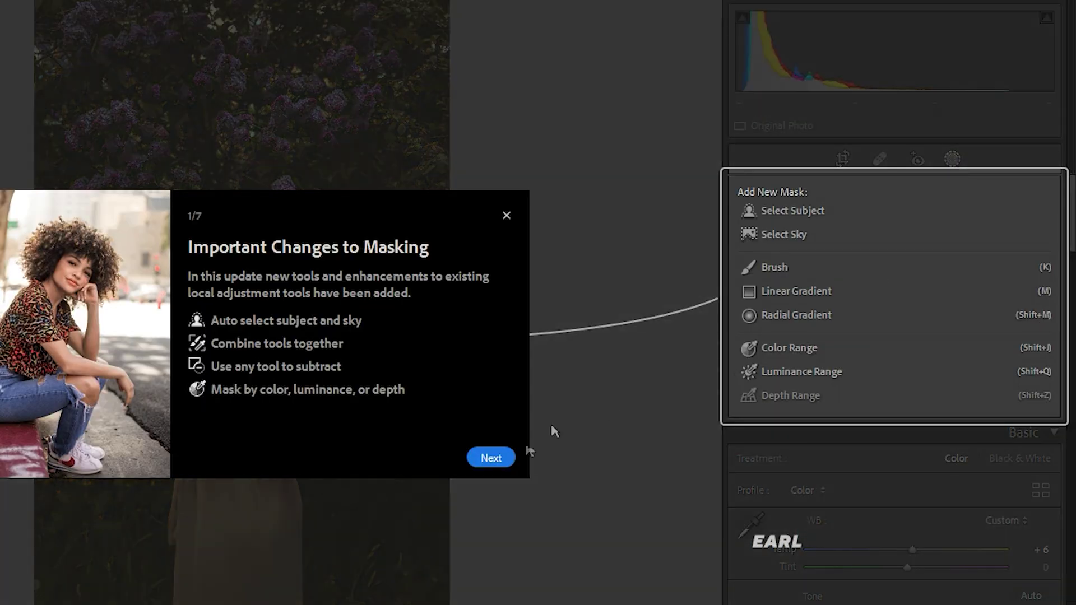
click(506, 215)
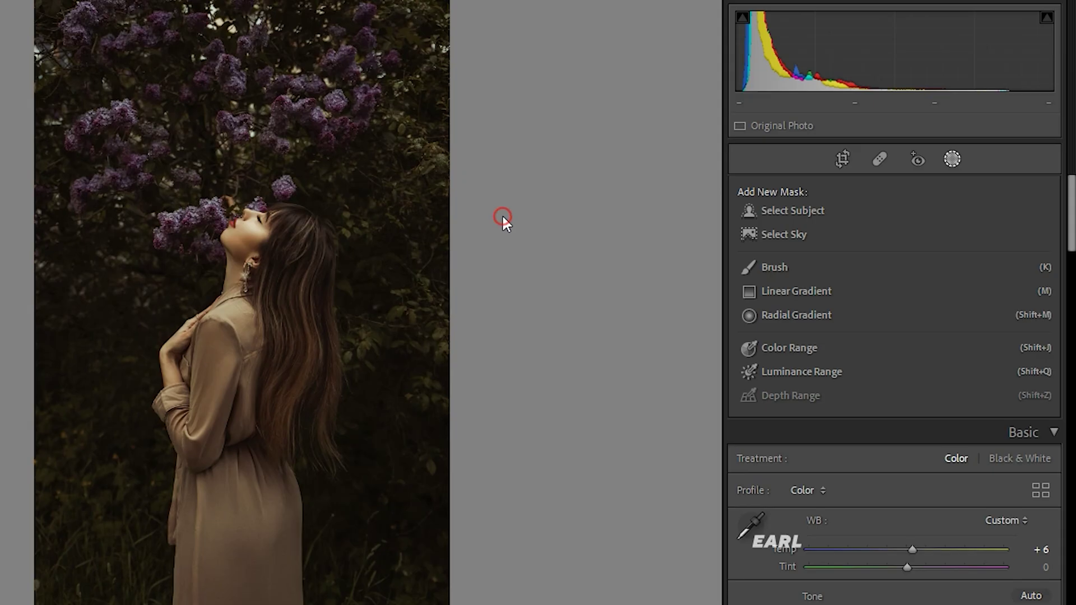
click(785, 310)
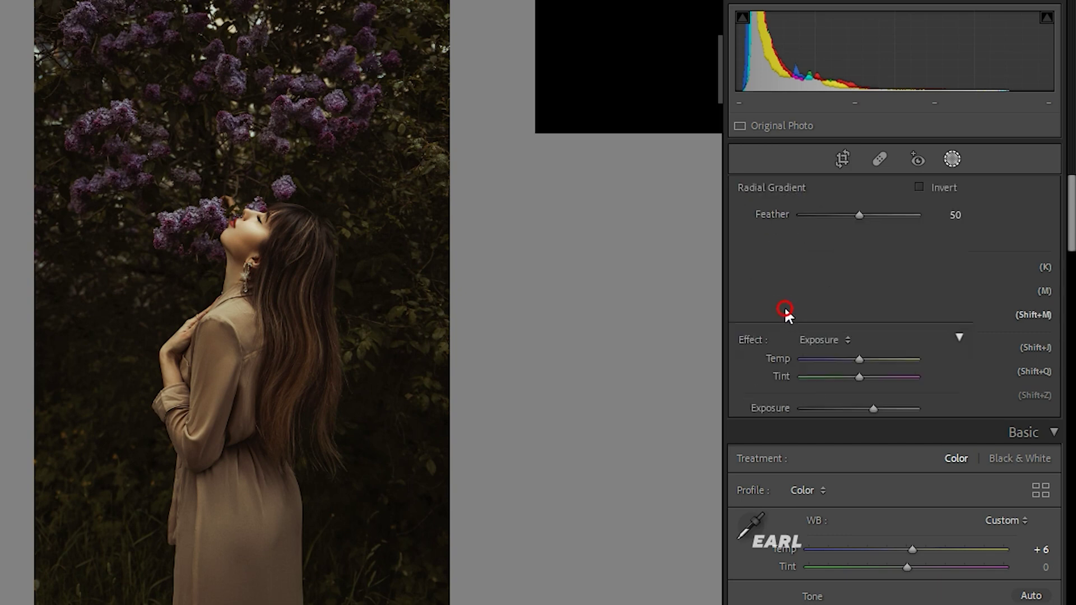
drag(168, 121, 283, 380)
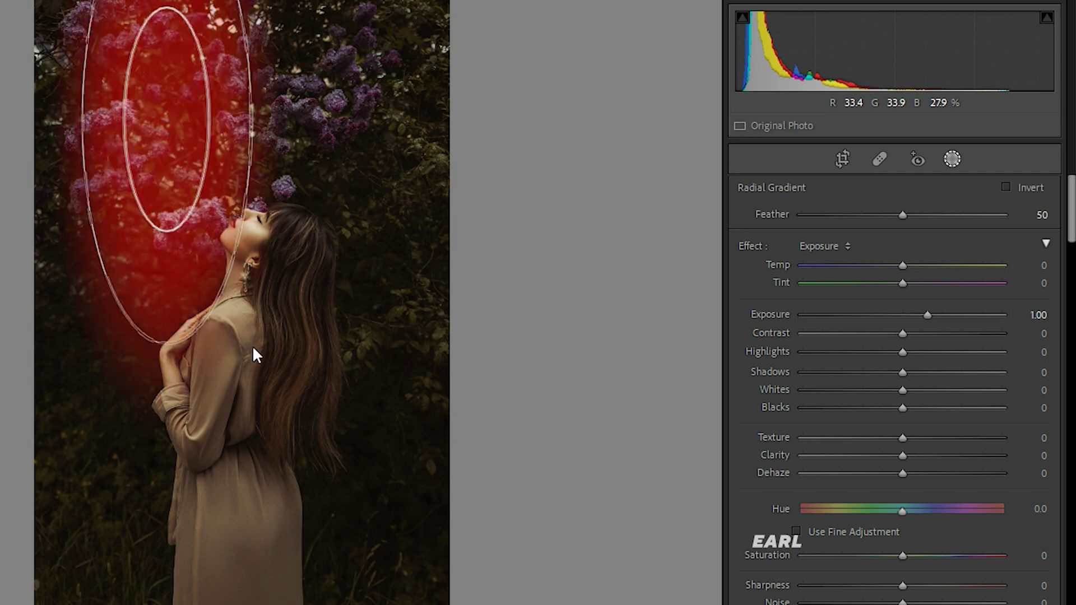
drag(179, 115, 244, 253)
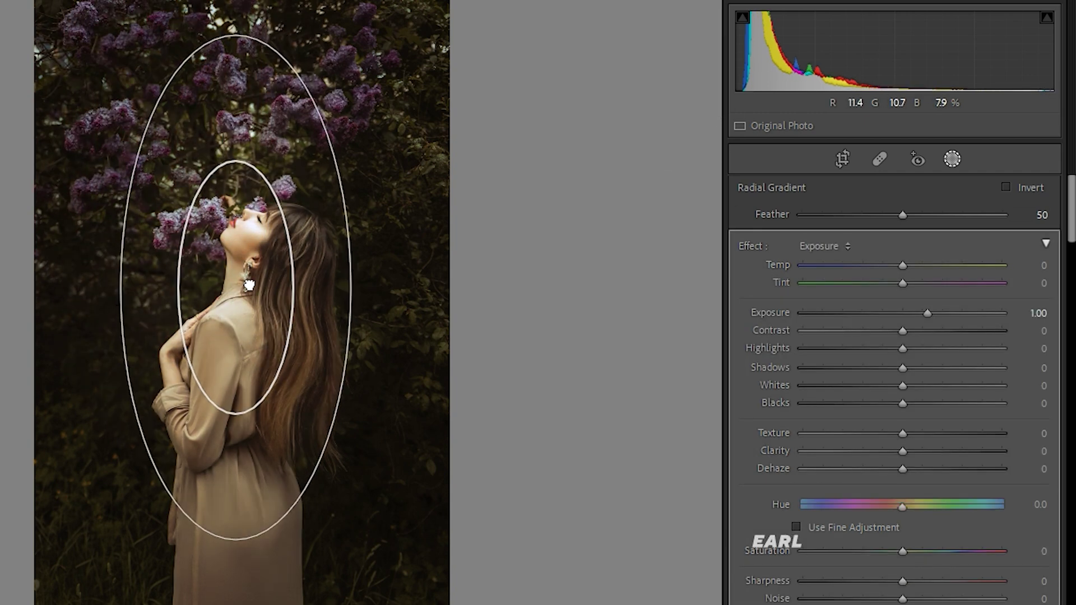
Set the mask exposure to +0.25 and extend the ellipse down over her body.
drag(927, 312, 906, 311)
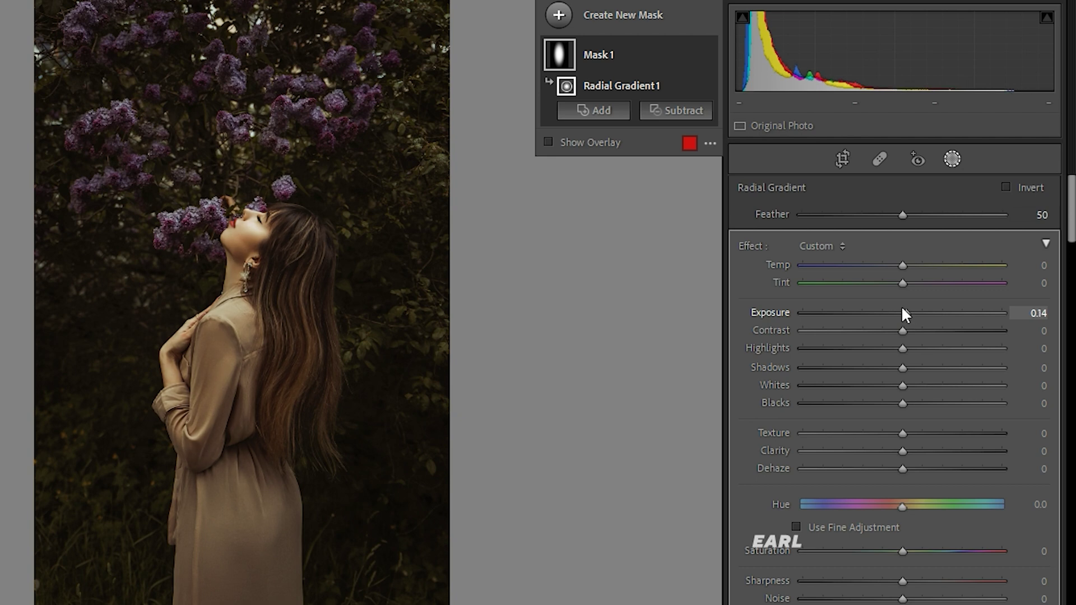
drag(906, 313, 904, 312)
drag(262, 338, 272, 378)
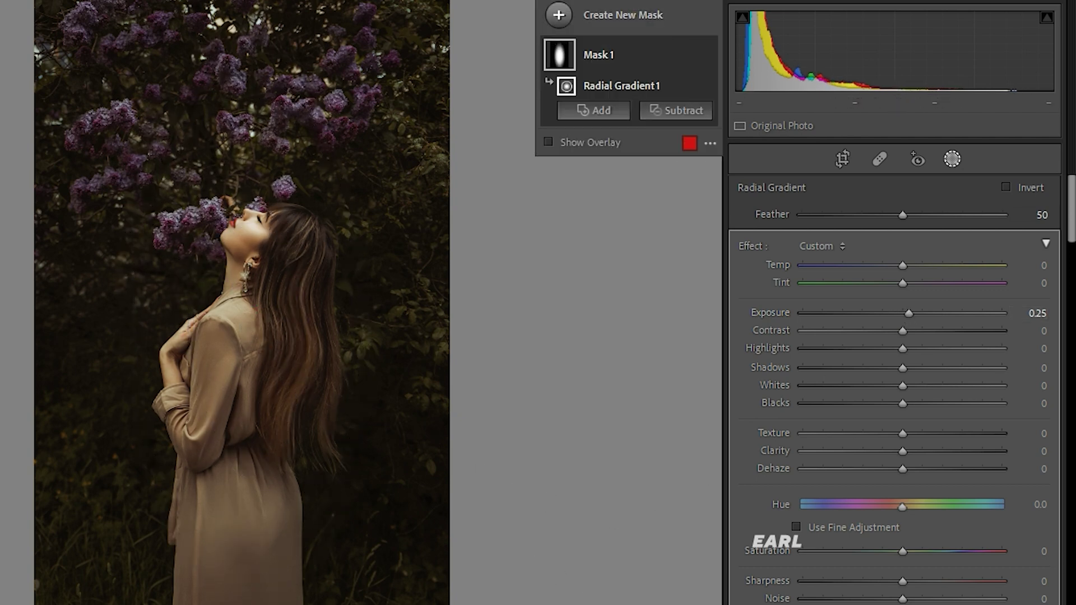
key(shift+w)
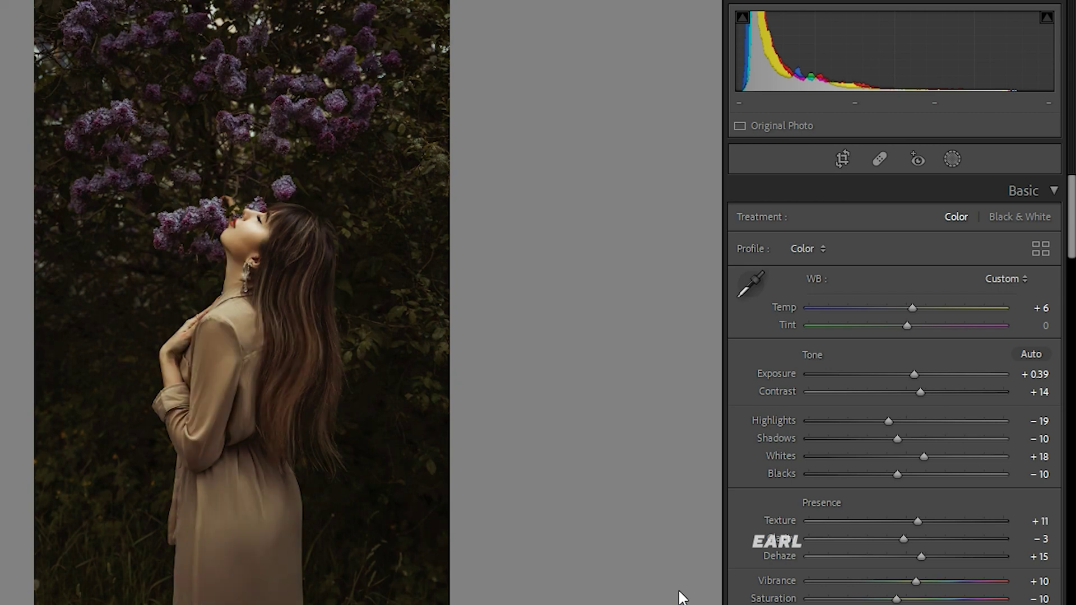
Paste the portrait's warm grade onto each of the next three lilac-shoot photos.
key(Right)
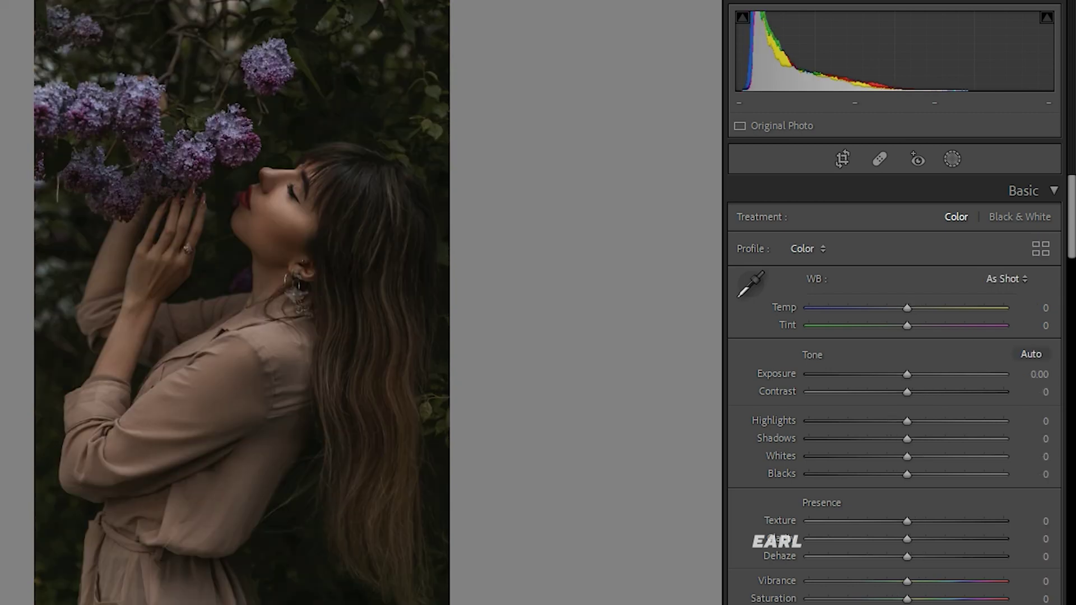
key(ctrl+shift+v)
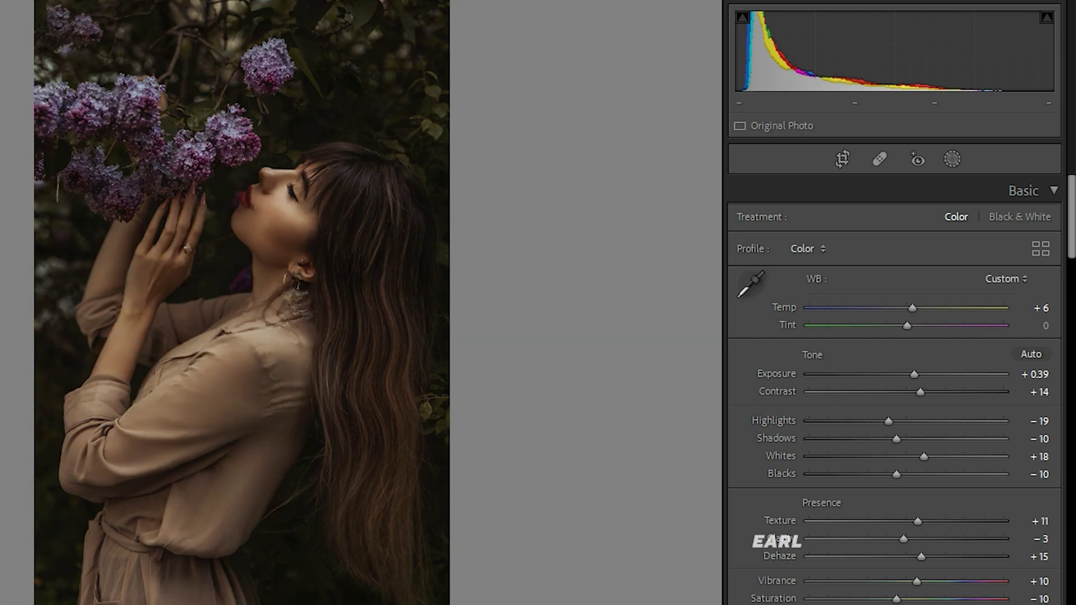
key(Right)
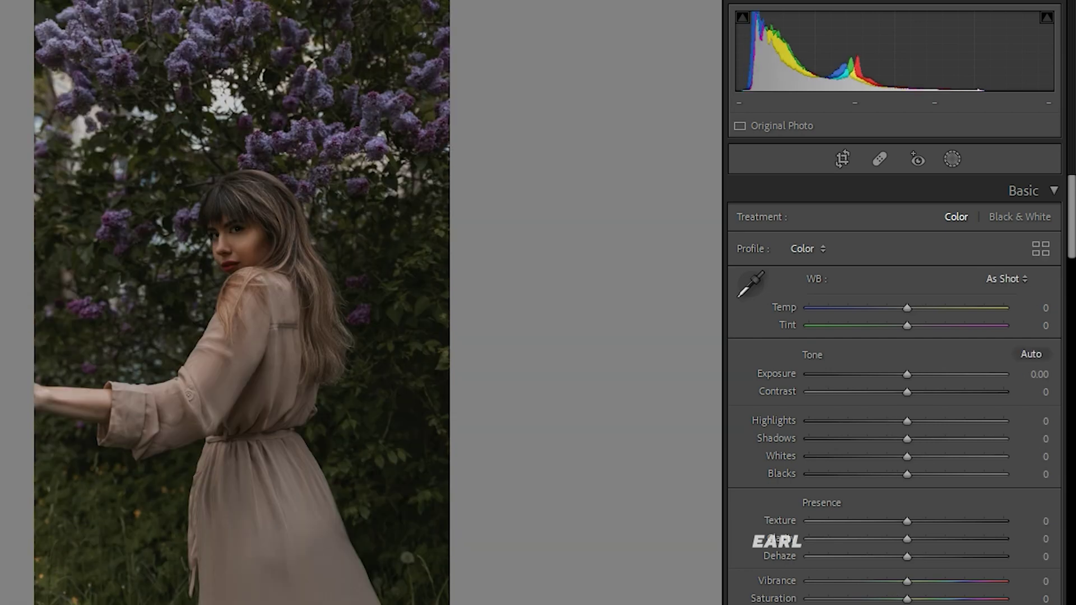
key(ctrl+shift+v)
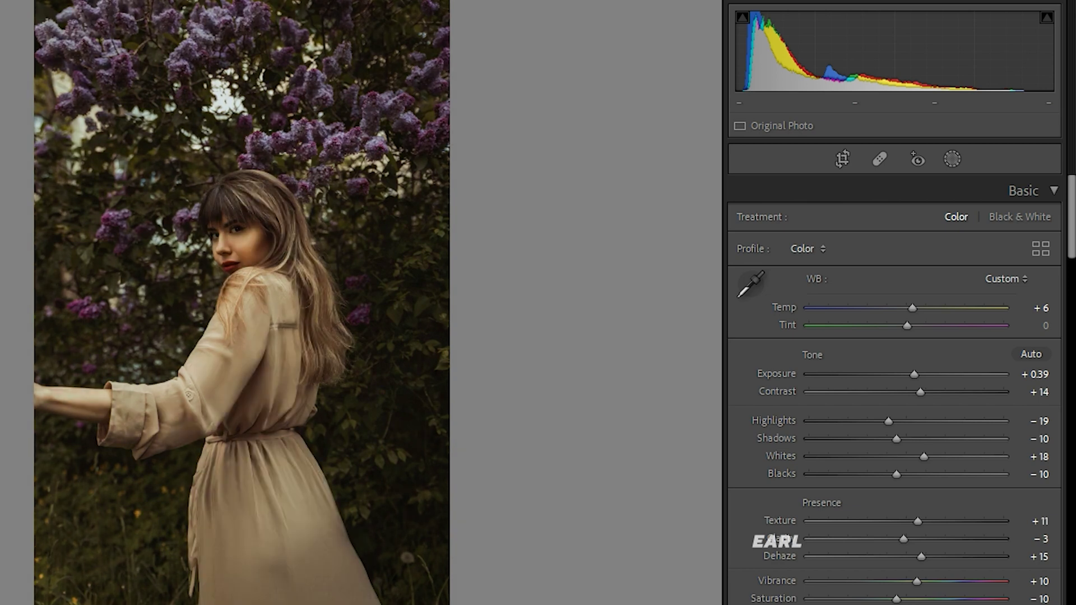
key(Right)
key(ctrl+v)
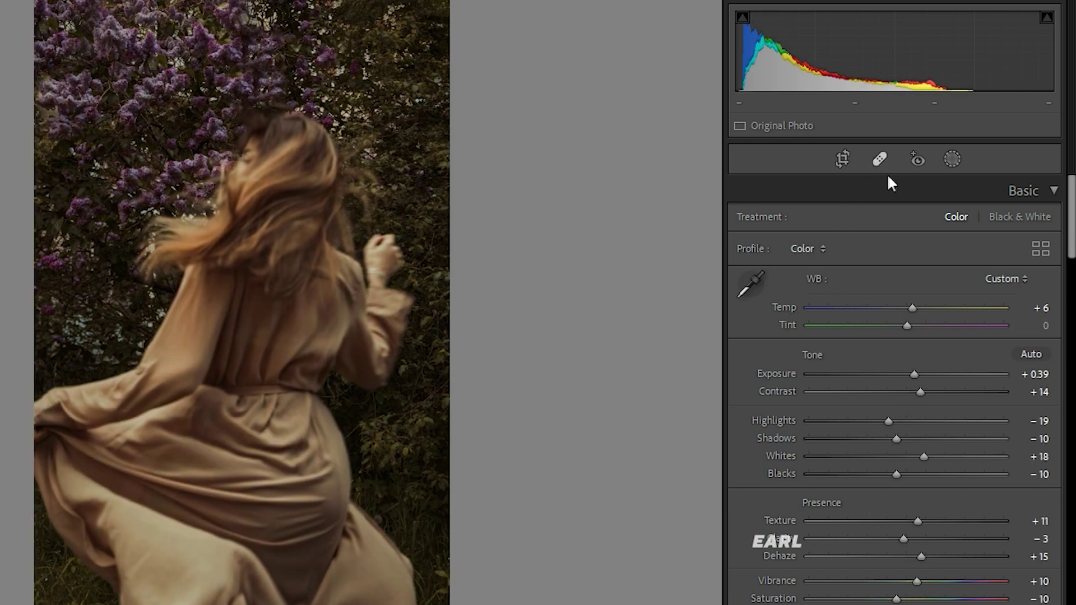
Raise this photo's radial mask exposure to 0.46.
click(949, 160)
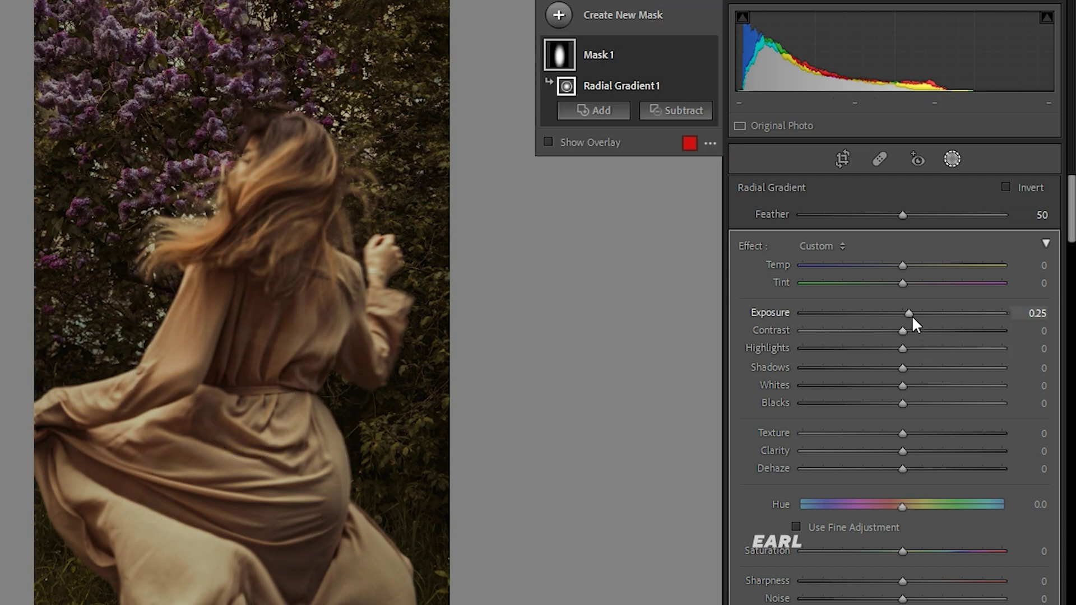
drag(909, 313, 916, 314)
key(shift+w)
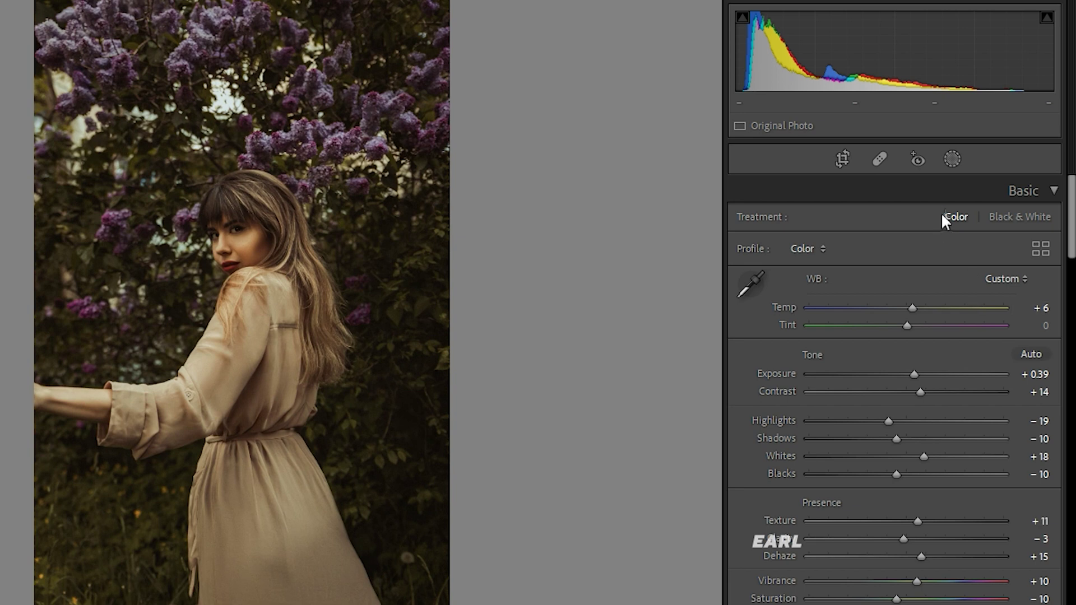
On the looking-back photo, lower Mask 1 exposure to 0.28.
click(951, 159)
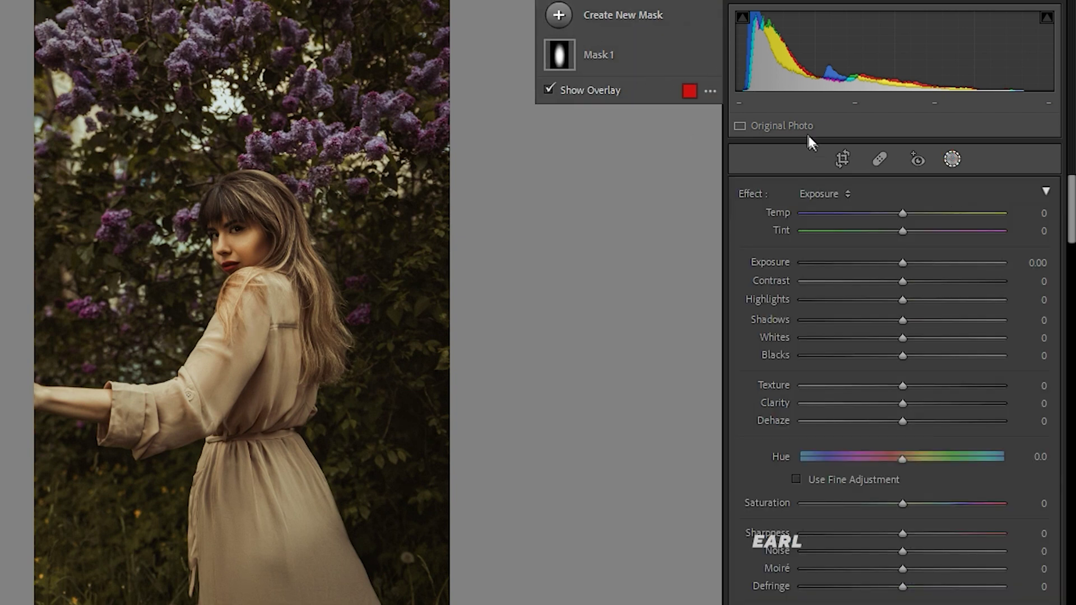
click(563, 56)
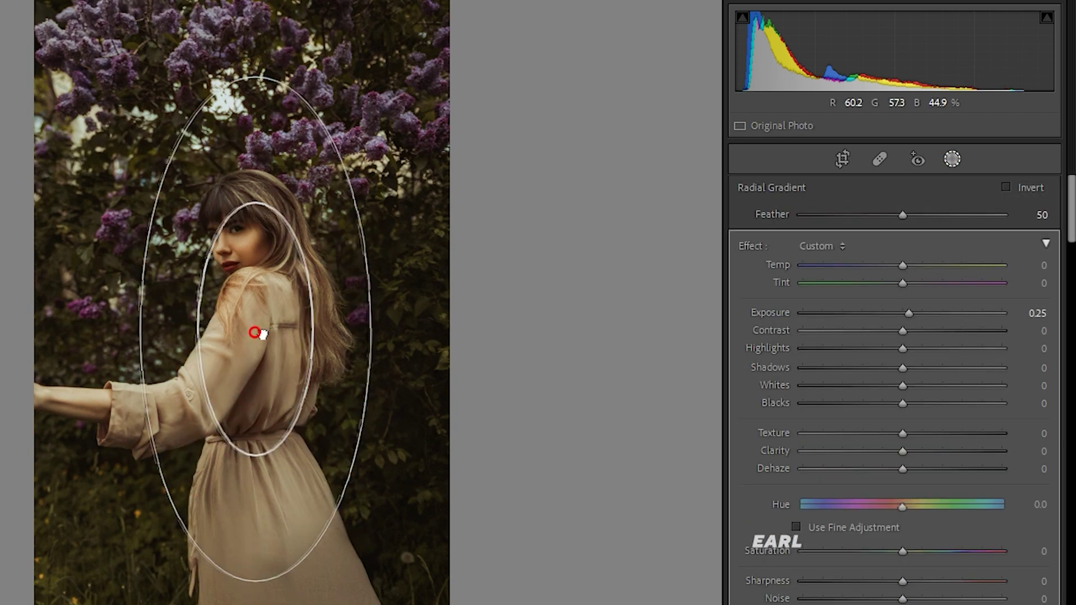
drag(910, 314, 910, 314)
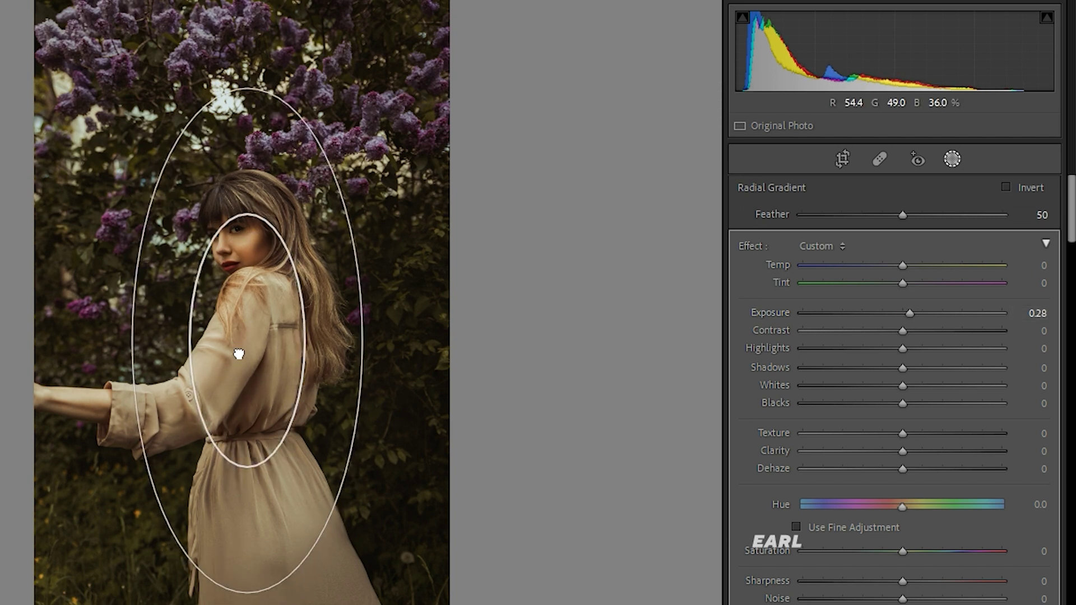
key(Escape)
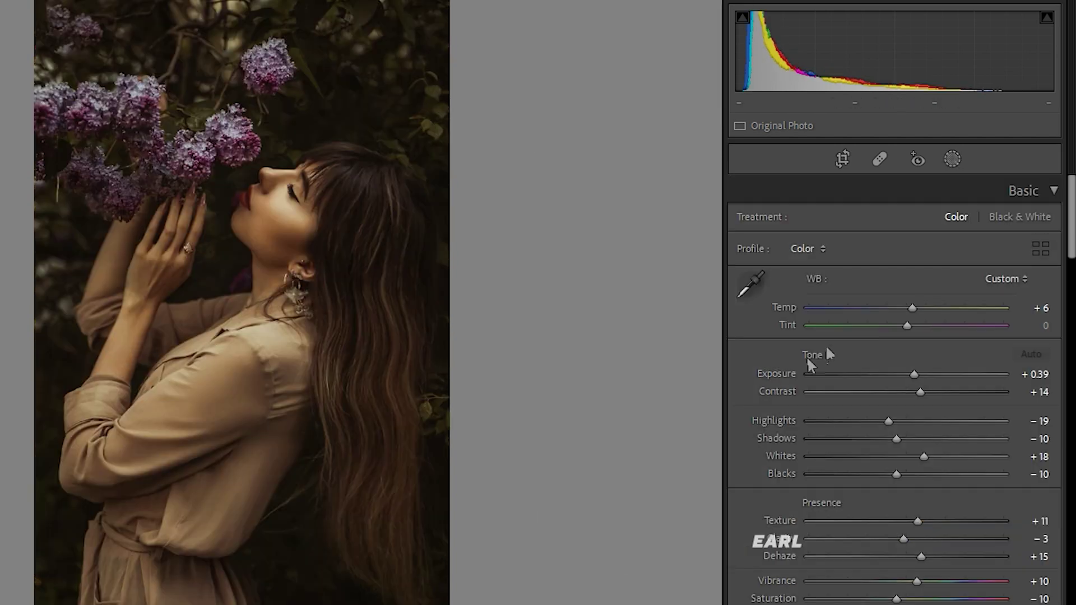
On the flower-sniffing photo, set Mask 1 exposure to 0.39, then return to the original portrait.
click(952, 159)
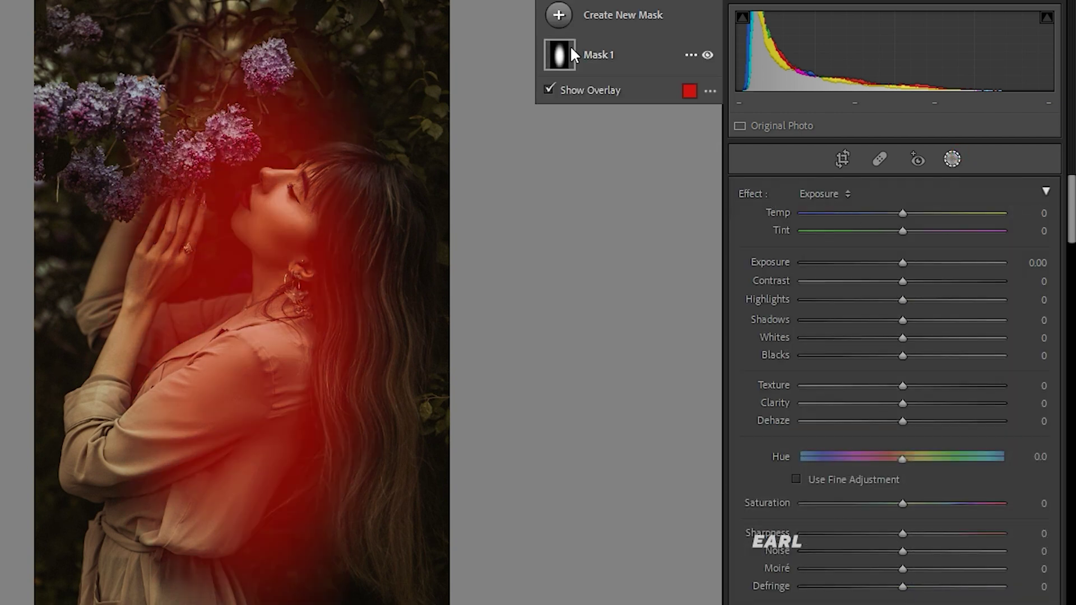
click(570, 46)
click(911, 312)
drag(913, 312, 915, 312)
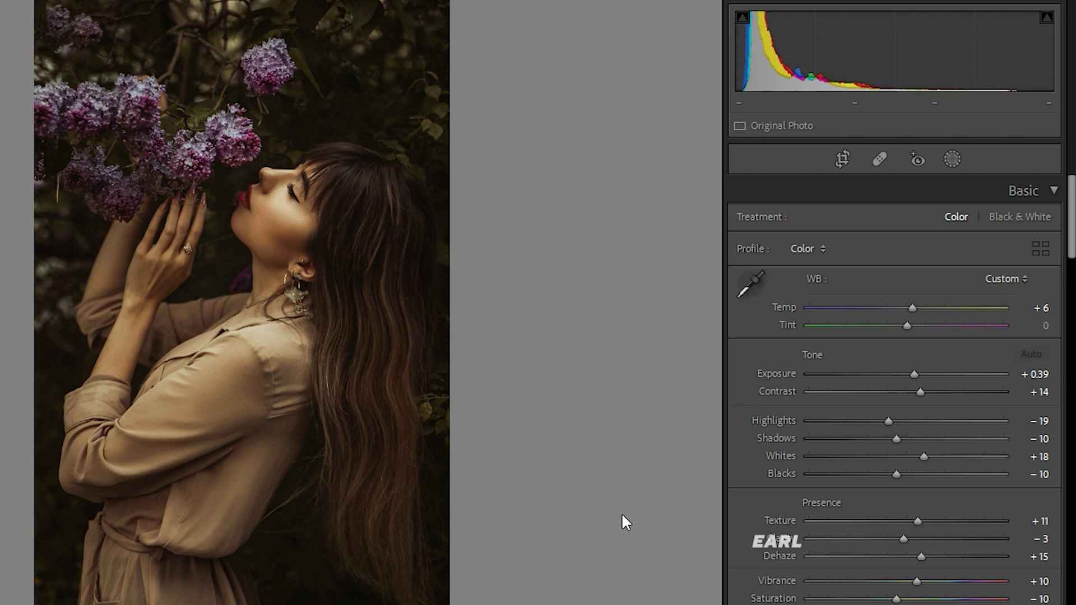
click(622, 515)
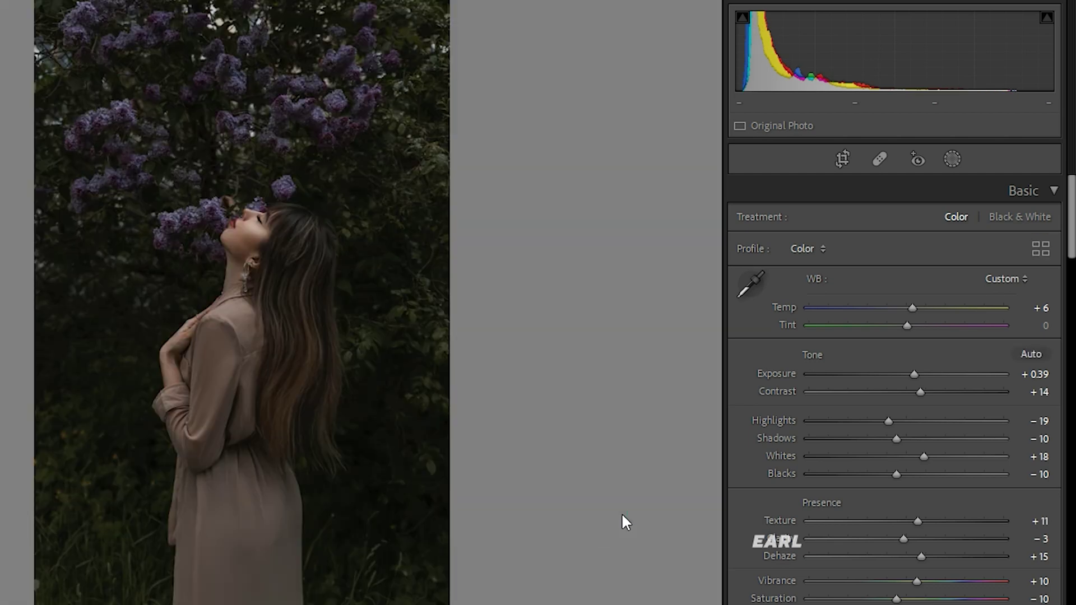